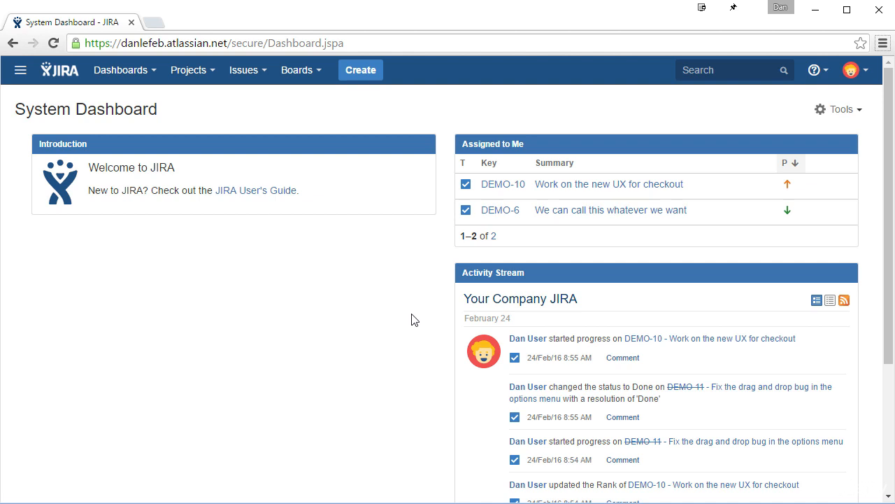
Start a new issue of type Epic in the DEMO project with the summary "Build a website".
{"action": "left_click", "coordinate": [356, 72]}
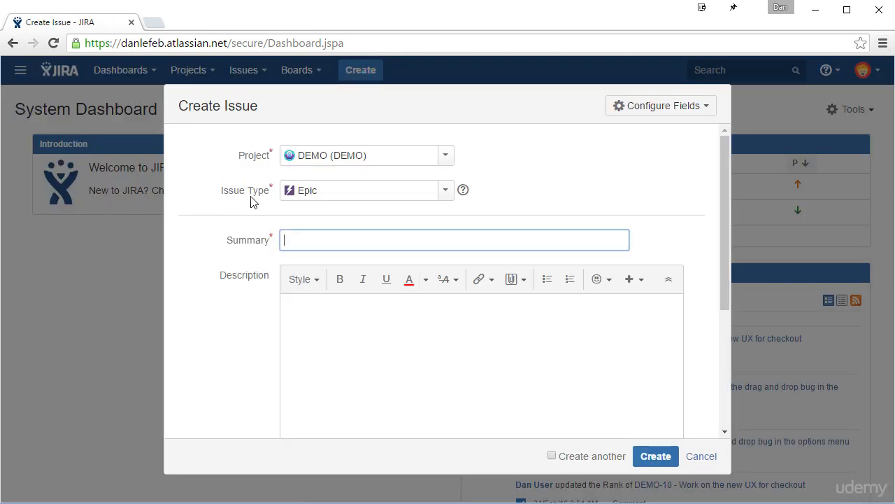
{"action": "left_click", "coordinate": [441, 197]}
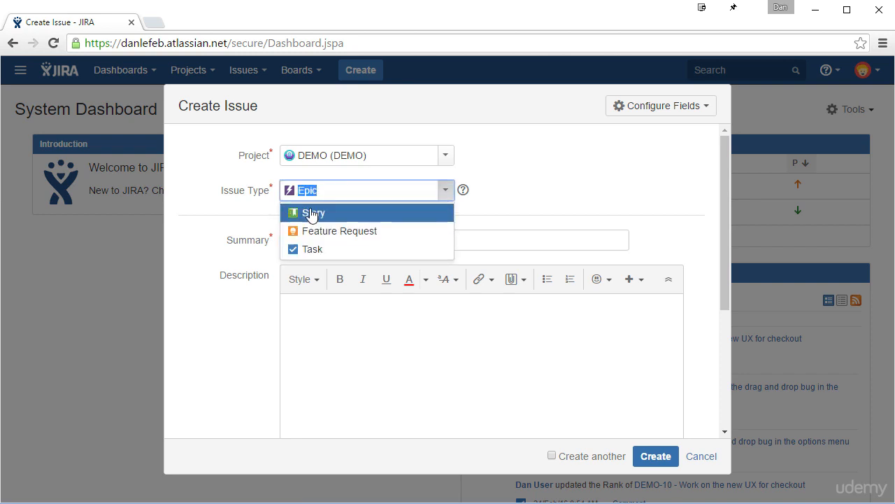
{"action": "left_click", "coordinate": [505, 189]}
{"action": "left_click", "coordinate": [380, 237]}
{"action": "type", "text": "Build a s"}
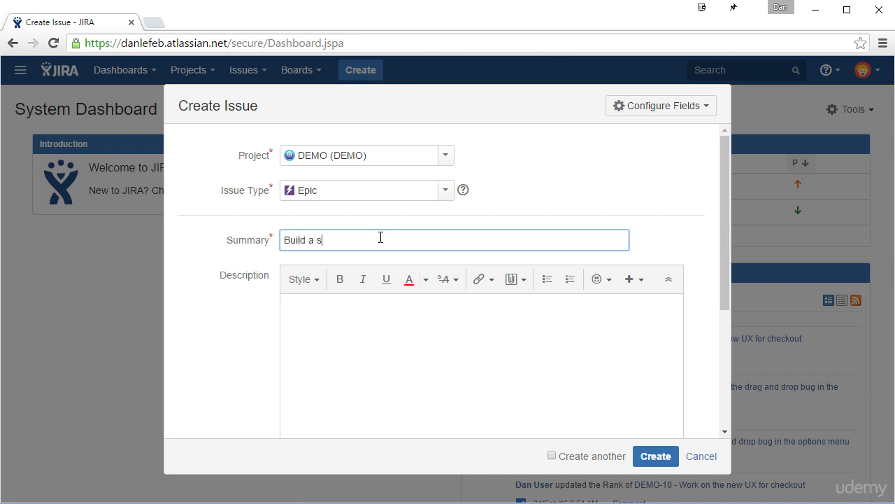
{"action": "key", "text": "BackSpace"}
{"action": "type", "text": "website"}
{"action": "left_click", "coordinate": [377, 298]}
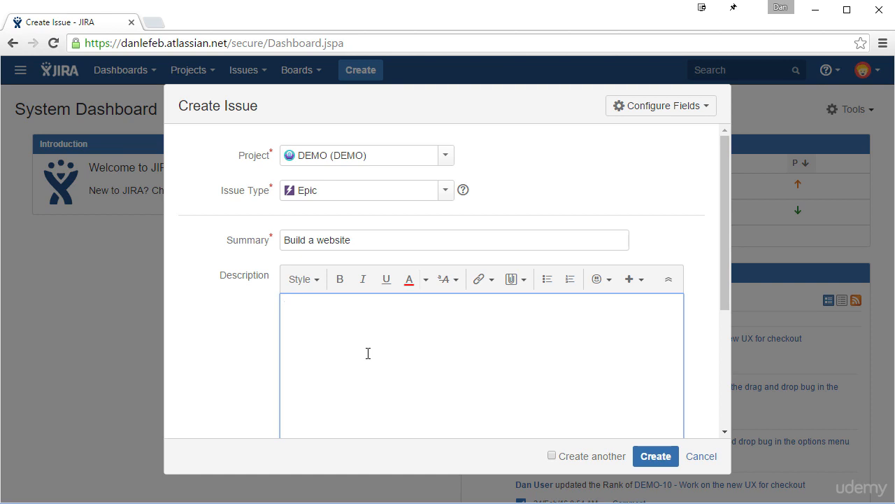
Copy the summary "Build a website" into the Epic Name, assign the epic to yourself and create it.
{"action": "left_click_drag", "start_coordinate": [384, 238], "coordinate": [268, 250]}
{"action": "key", "text": "ctrl+c"}
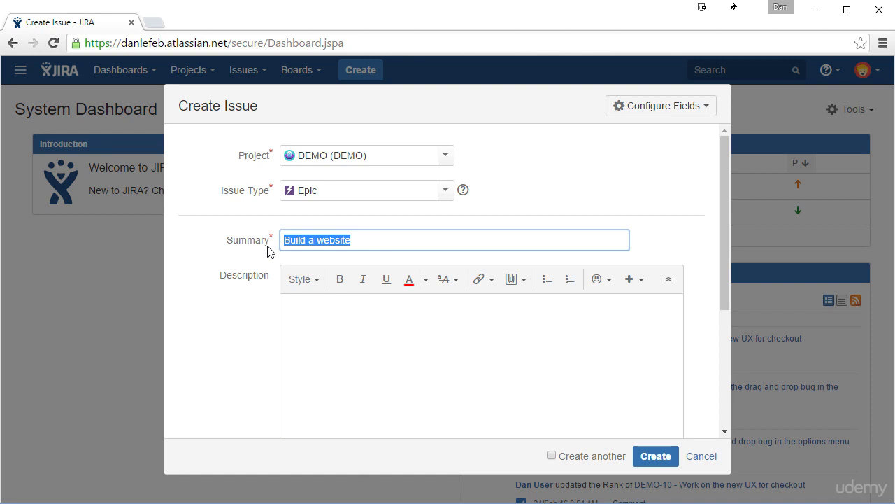
{"action": "scroll", "coordinate": [457, 314], "scroll_direction": "down", "scroll_amount": 3}
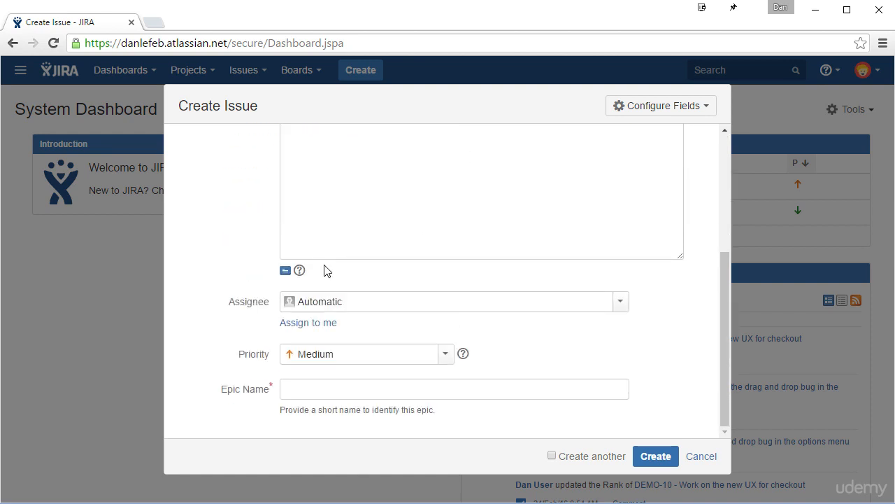
{"action": "left_click", "coordinate": [314, 386]}
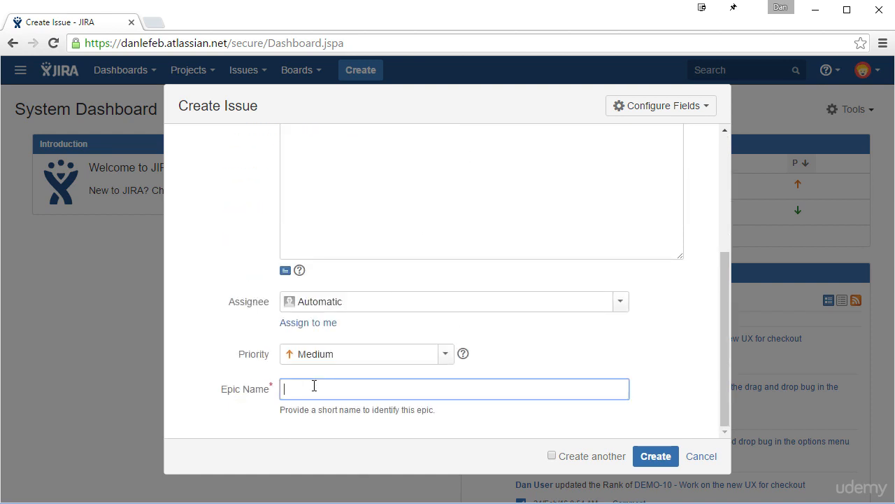
{"action": "key", "text": "ctrl+v"}
{"action": "left_click", "coordinate": [292, 326]}
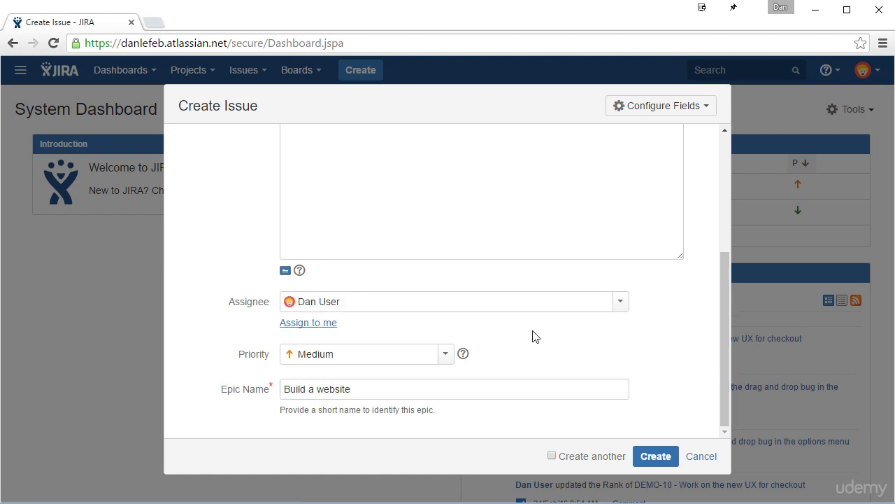
{"action": "left_click", "coordinate": [660, 462]}
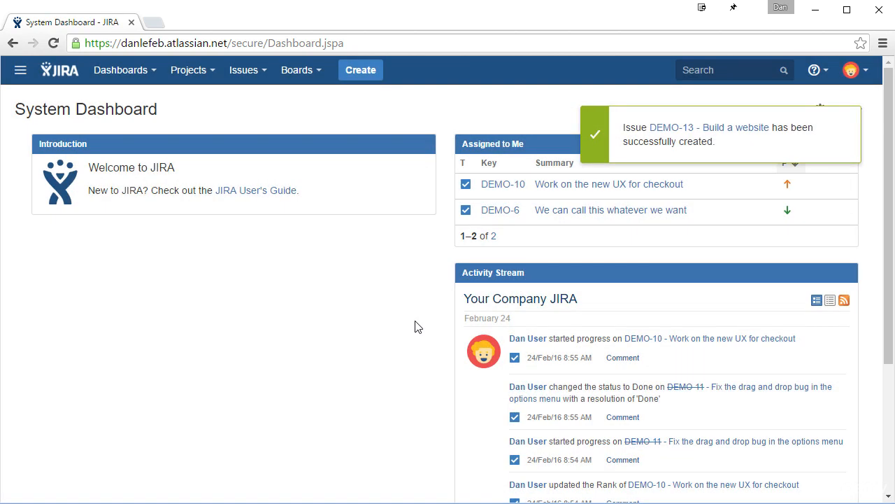
Open the backlog of the Demo scrum board with its epics shown, and dismiss the feedback survey.
{"action": "left_click", "coordinate": [319, 70]}
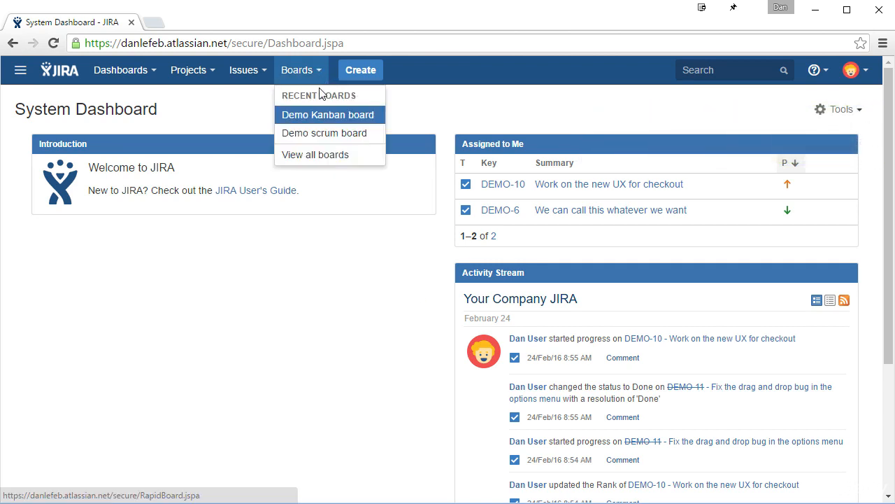
{"action": "left_click", "coordinate": [320, 133]}
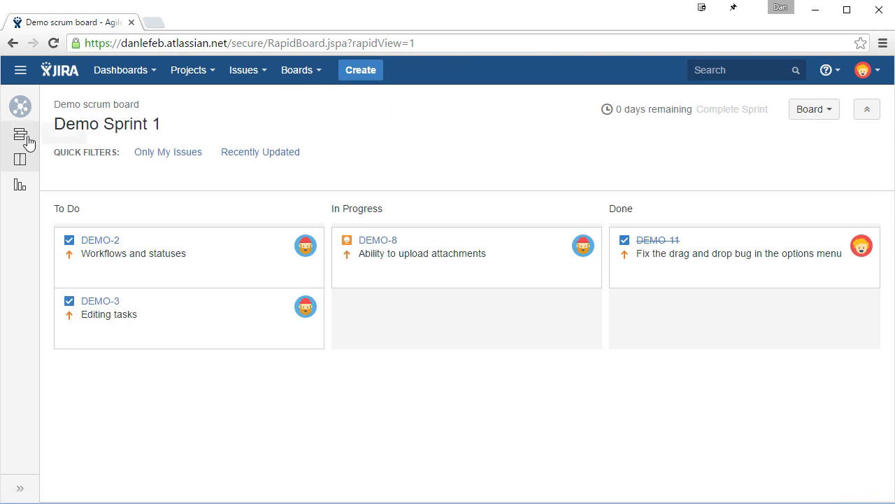
{"action": "left_click", "coordinate": [22, 137]}
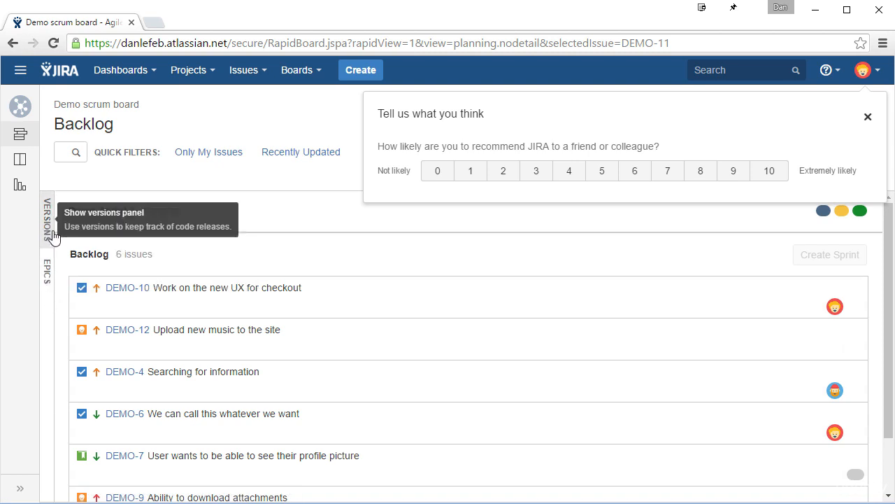
{"action": "left_click", "coordinate": [45, 284]}
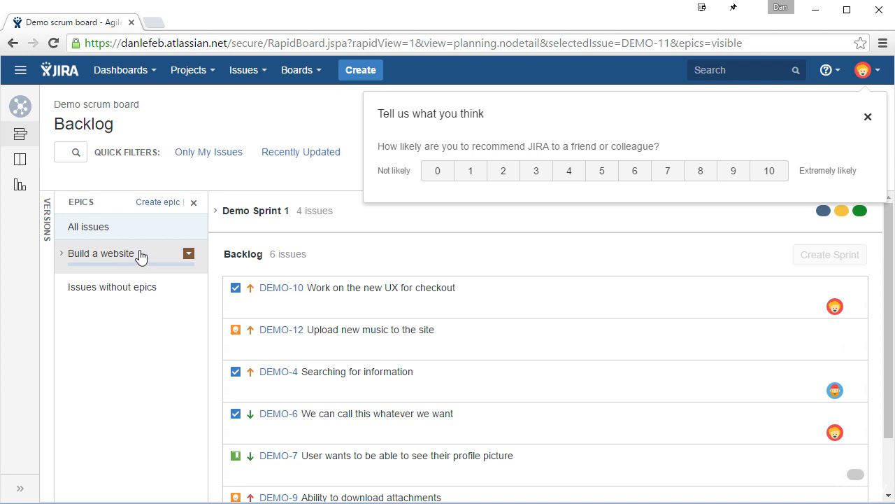
{"action": "left_click", "coordinate": [868, 118]}
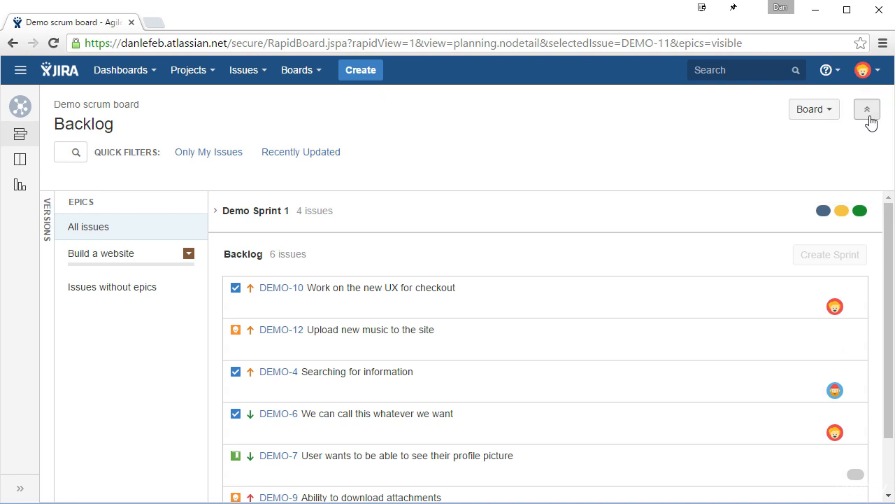
Create a Story with the summary "Research and find a host", keeping the form open for another issue.
{"action": "left_click", "coordinate": [369, 73]}
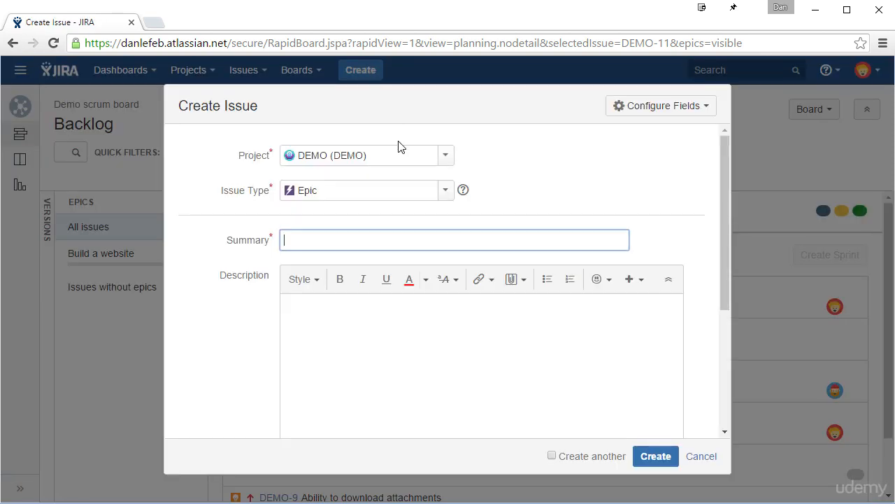
{"action": "left_click", "coordinate": [440, 202]}
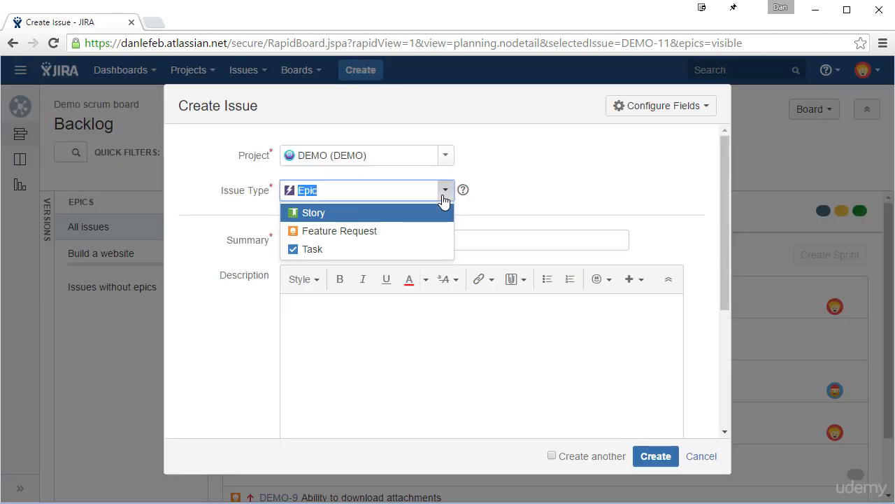
{"action": "left_click", "coordinate": [308, 212]}
{"action": "type", "text": "Research and find"}
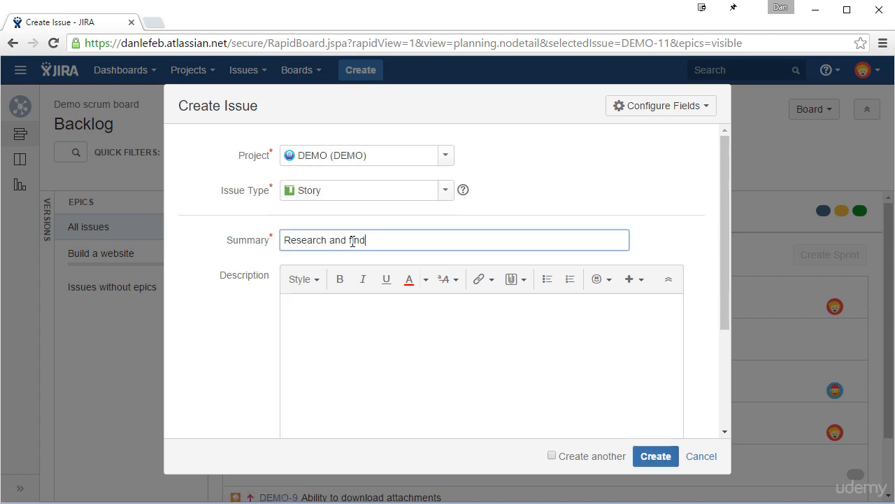
{"action": "type", "text": " a host"}
{"action": "left_click", "coordinate": [552, 456]}
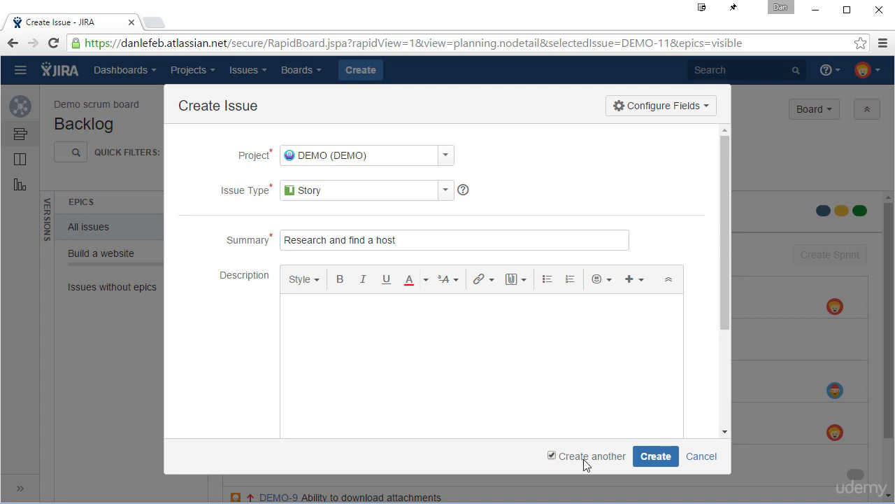
{"action": "left_click", "coordinate": [646, 461]}
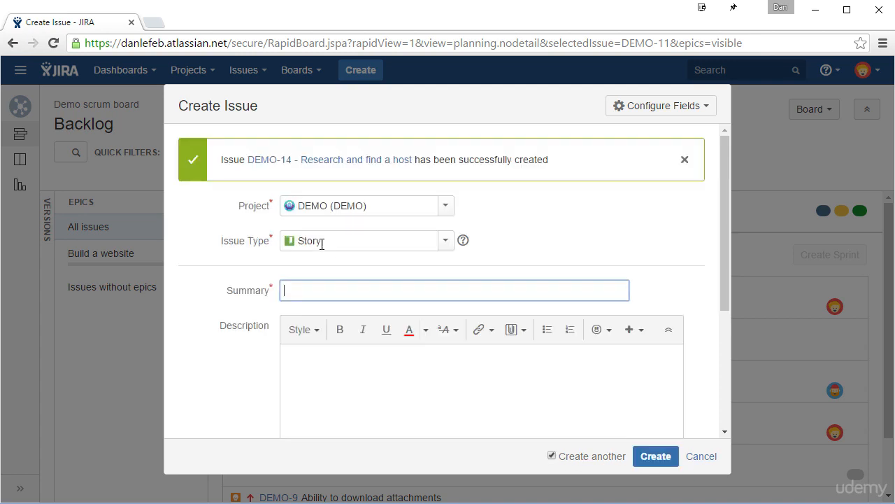
Create another Story with the summary "Find and register a domain name".
{"action": "type", "text": "Find and register a domain name"}
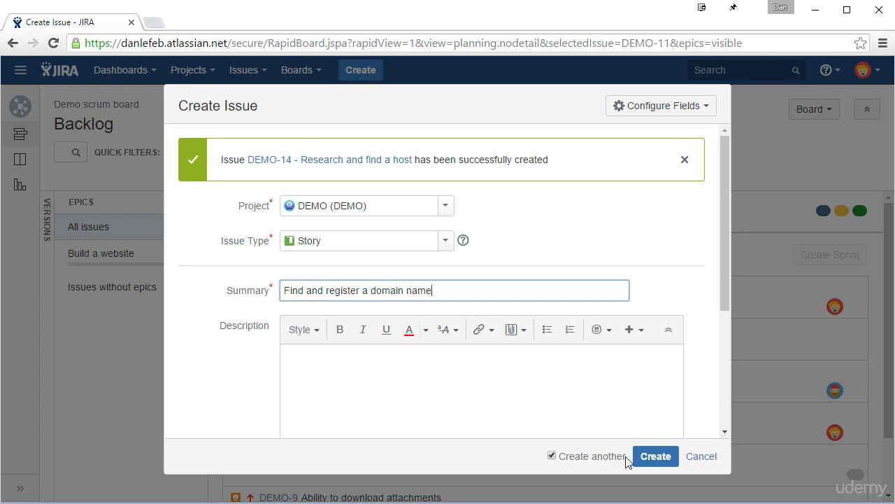
{"action": "left_click", "coordinate": [647, 460]}
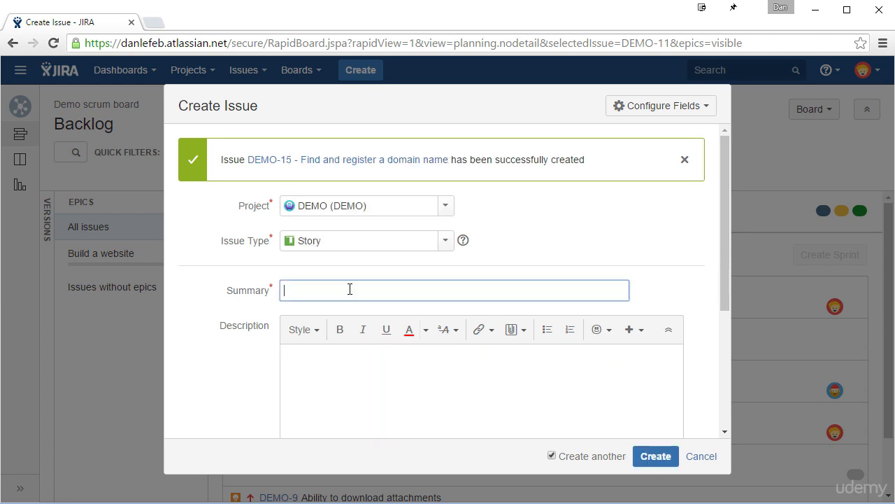
Create two more stories, "Research feature needed for site" and "Finalize the website design".
{"action": "type", "text": "Reser"}
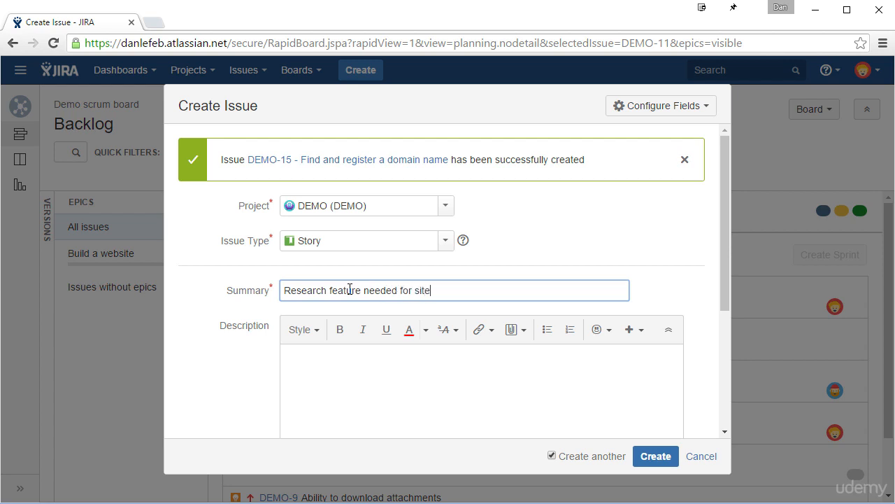
{"action": "left_click", "coordinate": [643, 458]}
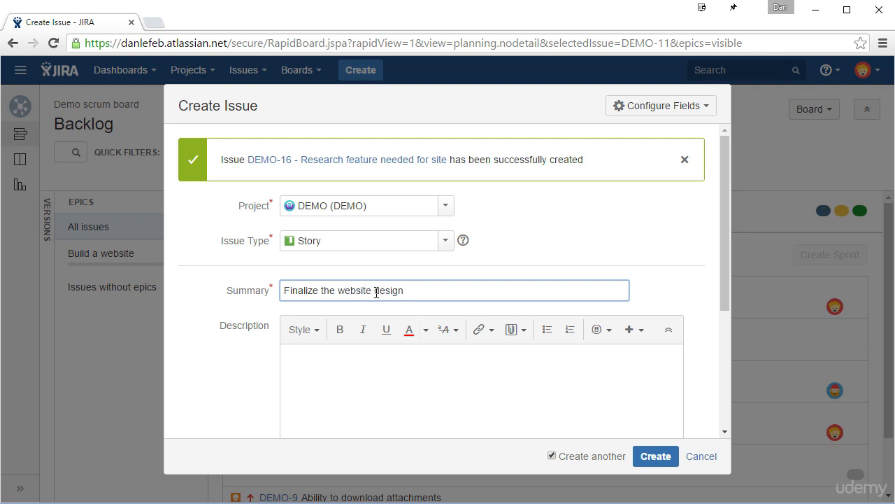
{"action": "left_click", "coordinate": [655, 456]}
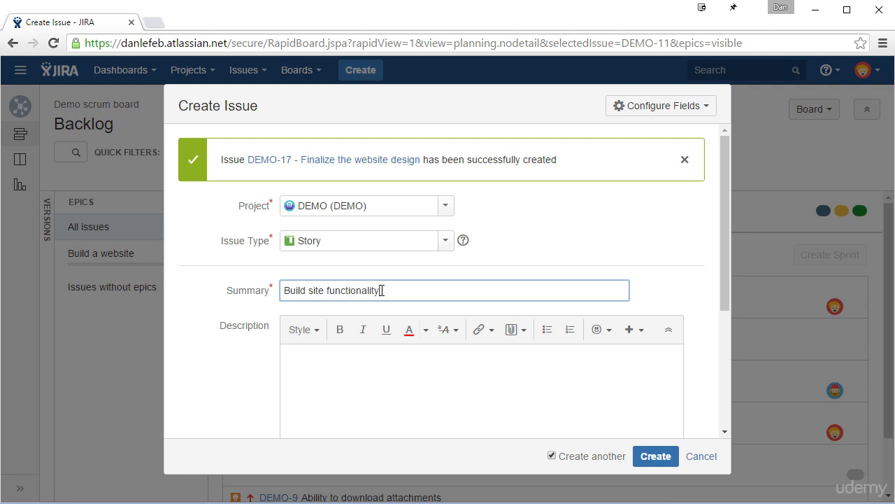
Create the stories "Build site functionality" and "Publish site", disabling Create another for the last one.
{"action": "left_click", "coordinate": [414, 390]}
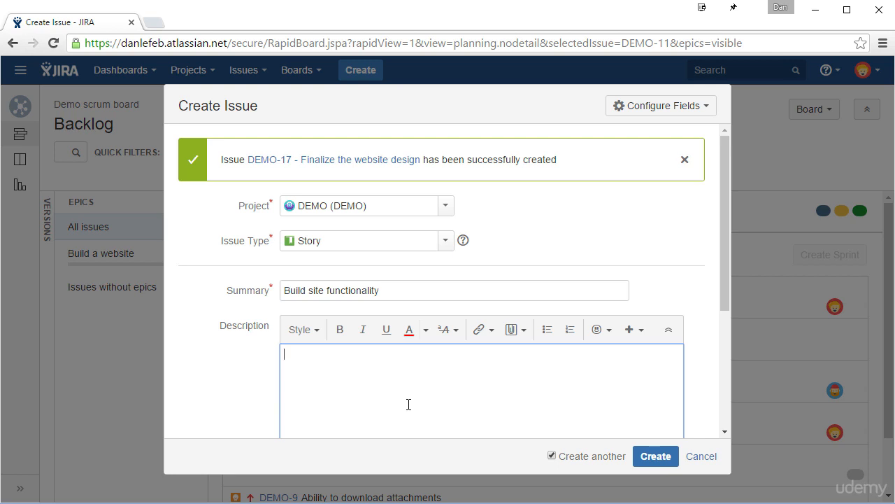
{"action": "left_click", "coordinate": [655, 468]}
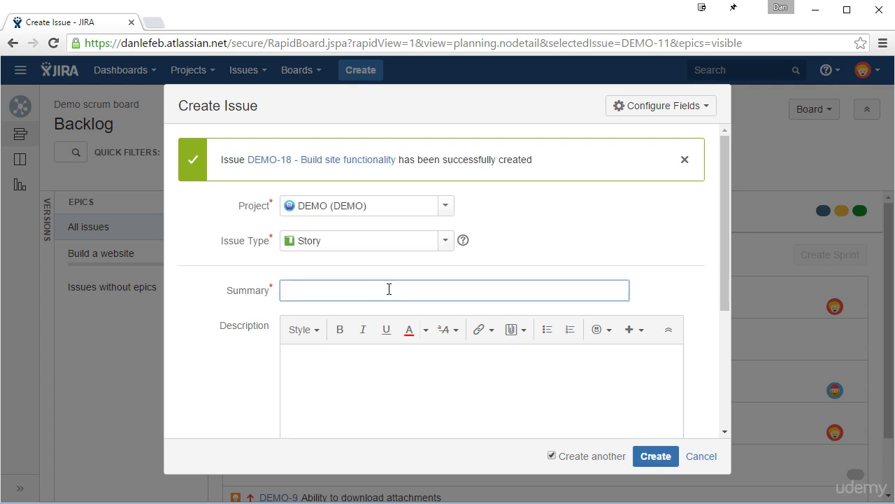
{"action": "type", "text": "Publish site"}
{"action": "left_click", "coordinate": [559, 456]}
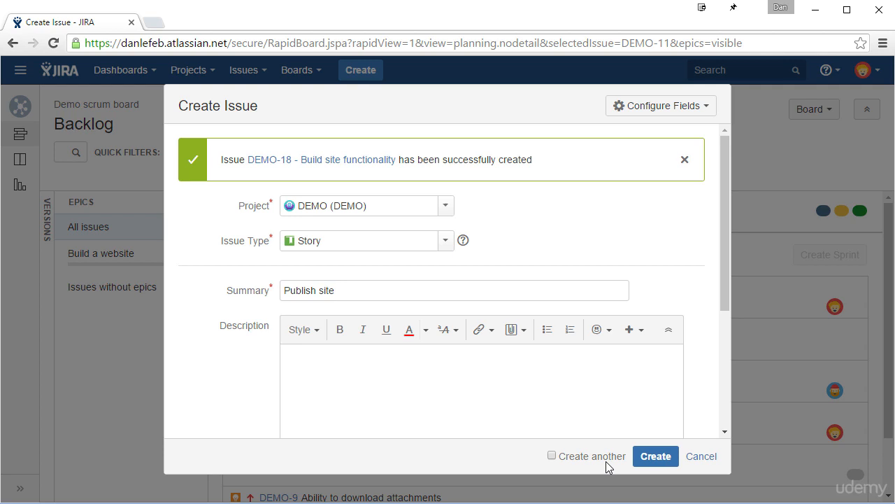
{"action": "left_click", "coordinate": [648, 458]}
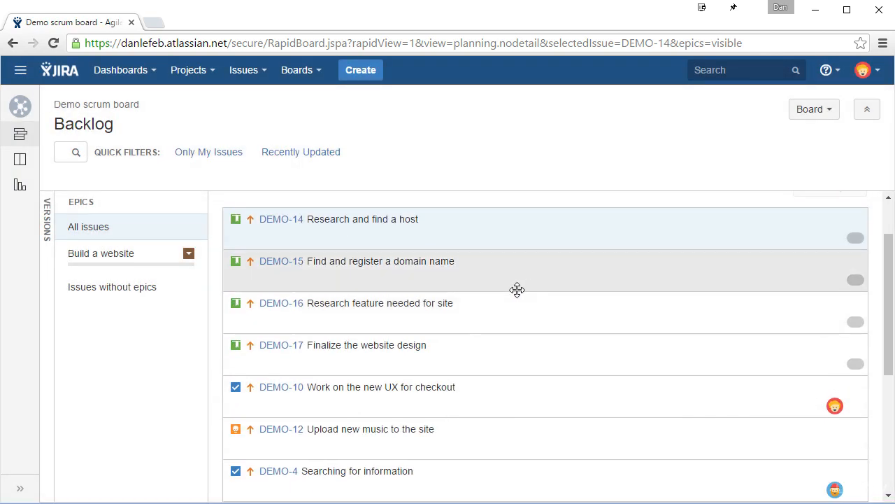
Add the backlog stories DEMO-14, DEMO-15, DEMO-16 and DEMO-17 to the "Build a website" epic.
{"action": "scroll", "coordinate": [519, 284], "scroll_direction": "up", "scroll_amount": 2}
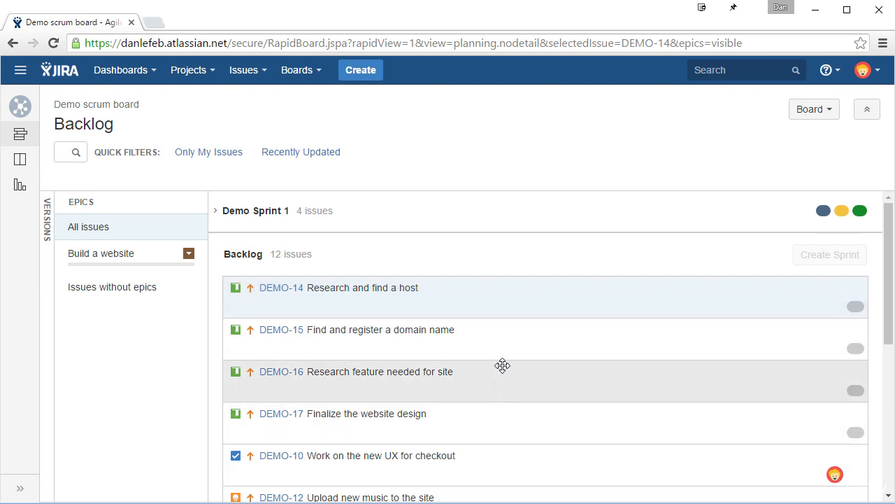
{"action": "left_click_drag", "start_coordinate": [506, 290], "coordinate": [147, 265]}
{"action": "left_click_drag", "start_coordinate": [486, 343], "coordinate": [152, 263]}
{"action": "left_click_drag", "start_coordinate": [452, 365], "coordinate": [144, 274]}
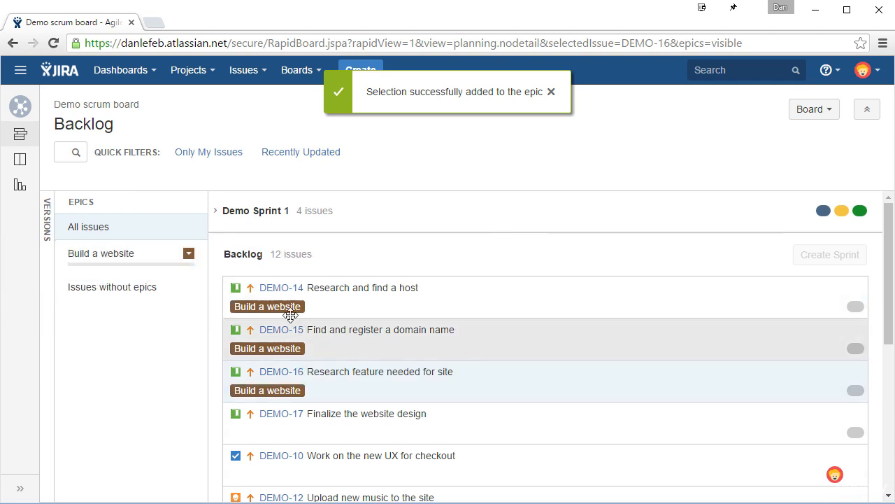
{"action": "left_click_drag", "start_coordinate": [426, 405], "coordinate": [149, 267]}
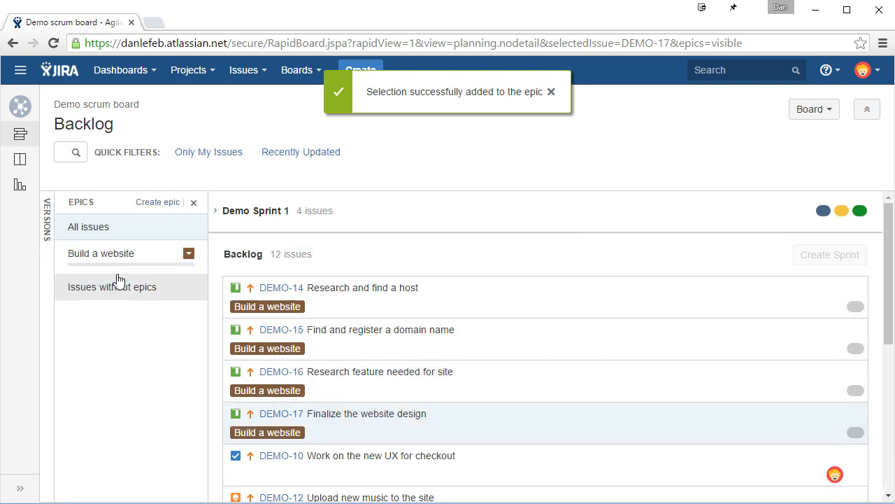
Add DEMO-18 "Build site functionality" and DEMO-19 "Publish site" to the "Build a website" epic, and hide the epics list.
{"action": "scroll", "coordinate": [370, 336], "scroll_direction": "down", "scroll_amount": 4}
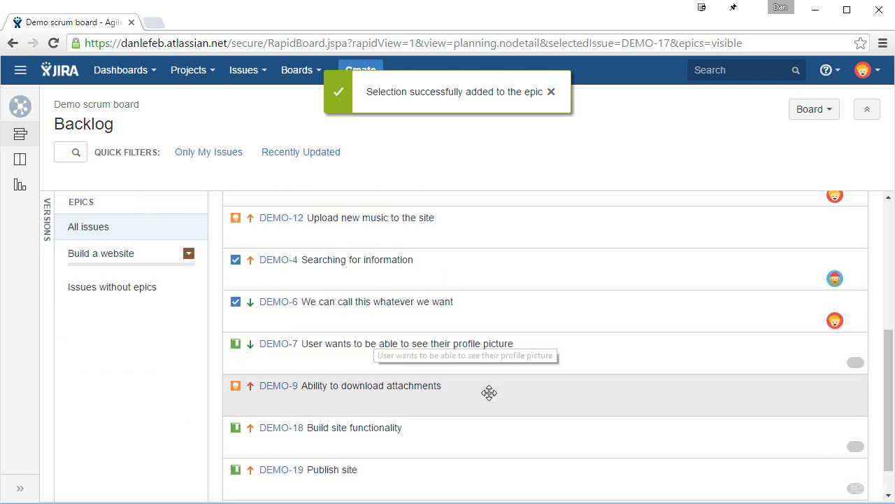
{"action": "scroll", "coordinate": [476, 388], "scroll_direction": "down", "scroll_amount": 1}
{"action": "left_click_drag", "start_coordinate": [446, 381], "coordinate": [174, 254]}
{"action": "left_click_drag", "start_coordinate": [427, 482], "coordinate": [144, 270]}
{"action": "scroll", "coordinate": [482, 429], "scroll_direction": "down", "scroll_amount": 1}
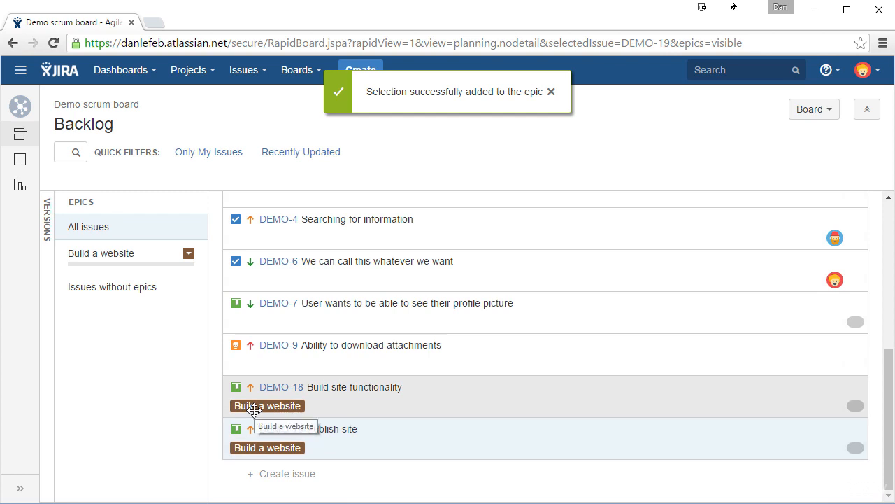
{"action": "left_click", "coordinate": [194, 203]}
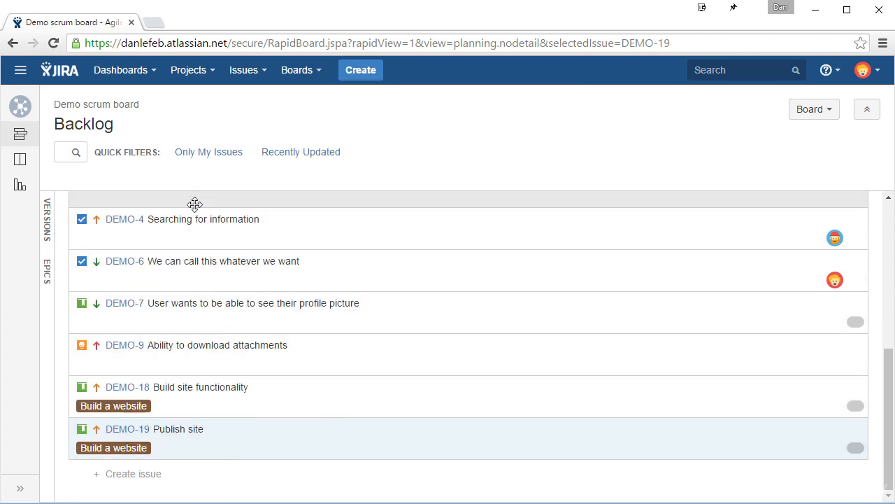
{"action": "scroll", "coordinate": [429, 367], "scroll_direction": "up", "scroll_amount": 5}
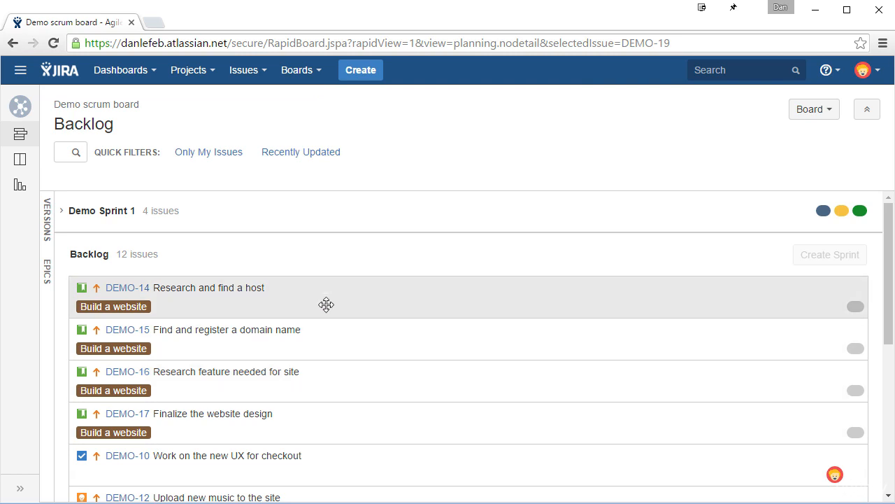
Filter the backlog to the "Build a website" epic's issues and expand the epic's details in the epics list.
{"action": "left_click", "coordinate": [47, 276]}
{"action": "left_click", "coordinate": [140, 273]}
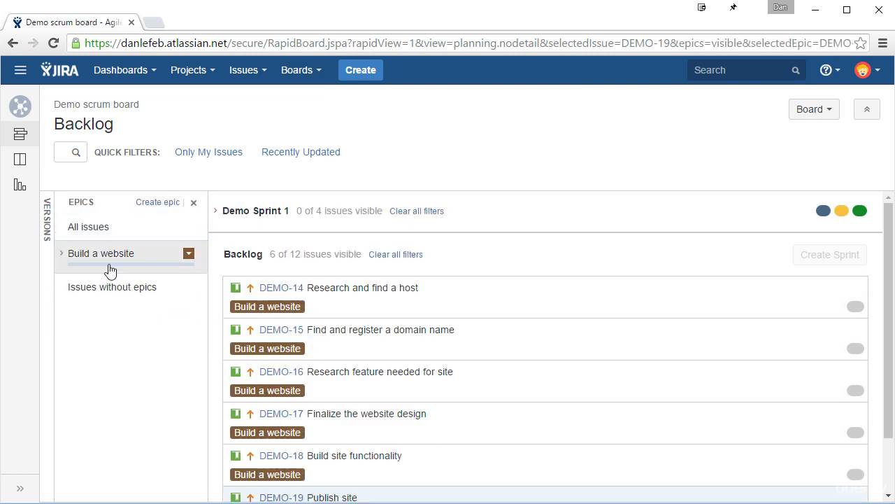
{"action": "scroll", "coordinate": [455, 303], "scroll_direction": "down", "scroll_amount": 1}
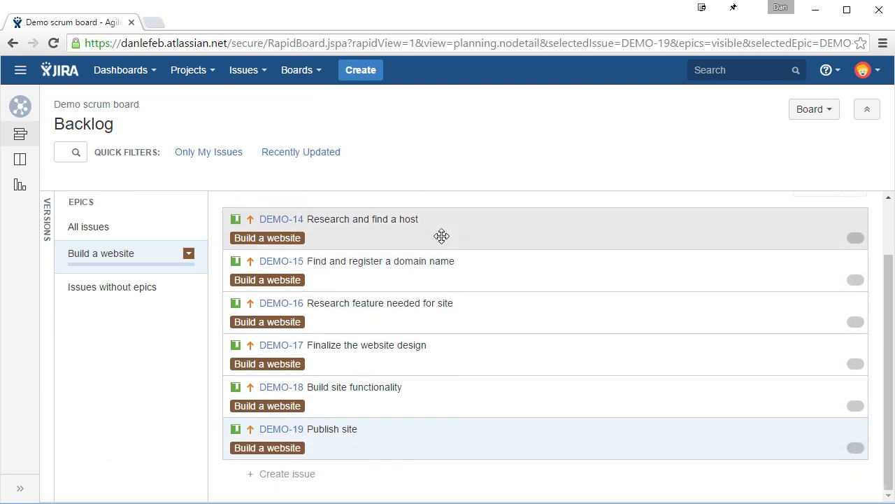
{"action": "scroll", "coordinate": [441, 244], "scroll_direction": "up", "scroll_amount": 1}
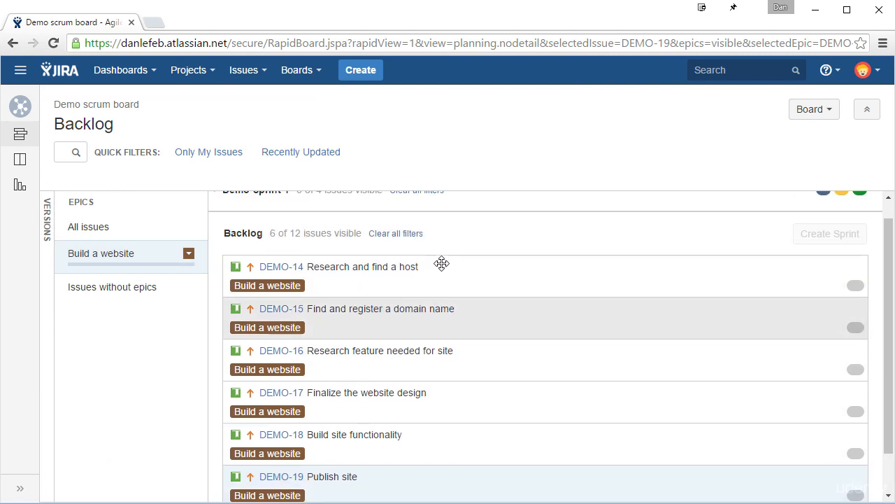
{"action": "scroll", "coordinate": [436, 278], "scroll_direction": "down", "scroll_amount": 1}
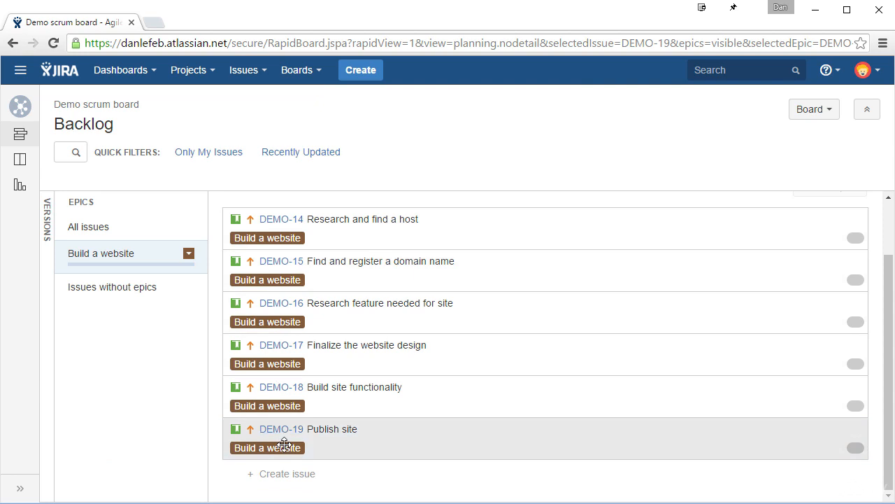
{"action": "scroll", "coordinate": [287, 447], "scroll_direction": "up", "scroll_amount": 1}
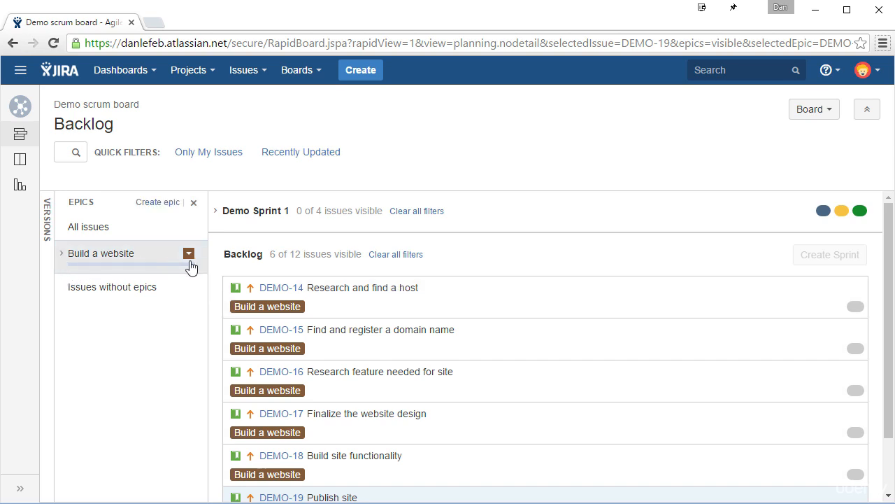
{"action": "left_click", "coordinate": [61, 254]}
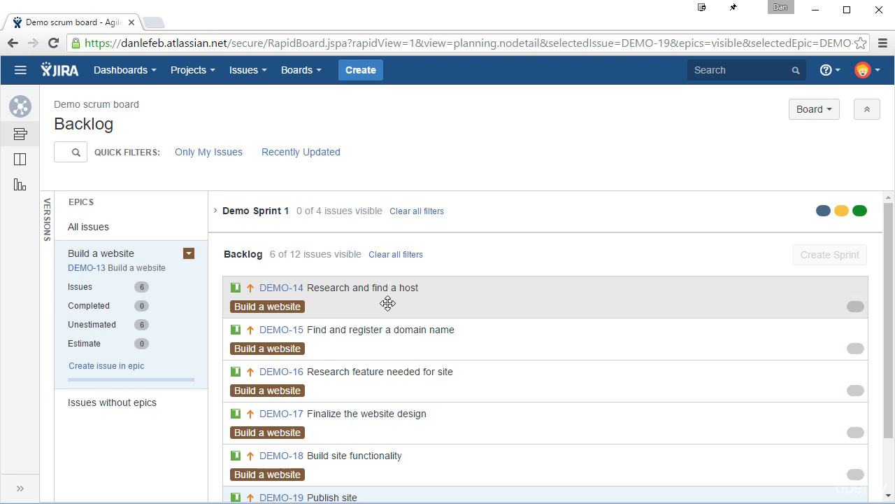
Mark DEMO-14 "Research and find a host" as Done from its own issue page and reload the backlog.
{"action": "middle_click", "coordinate": [278, 287]}
{"action": "left_click", "coordinate": [207, 21]}
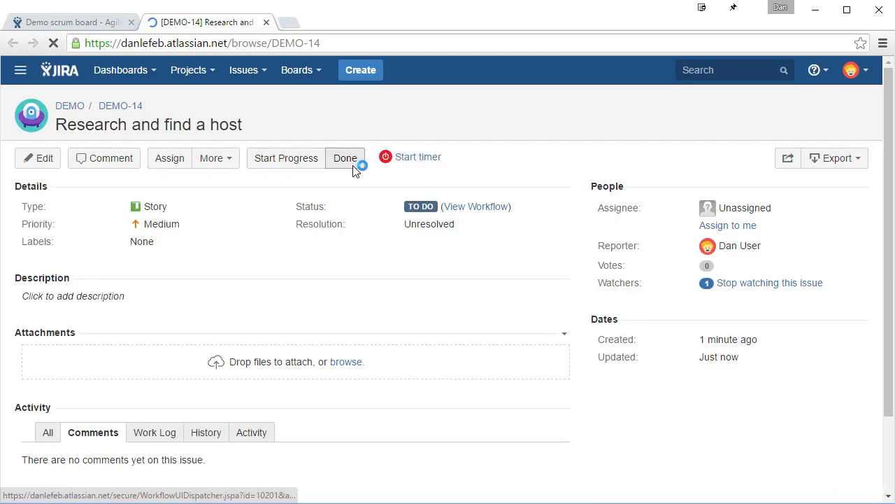
{"action": "left_click", "coordinate": [332, 159]}
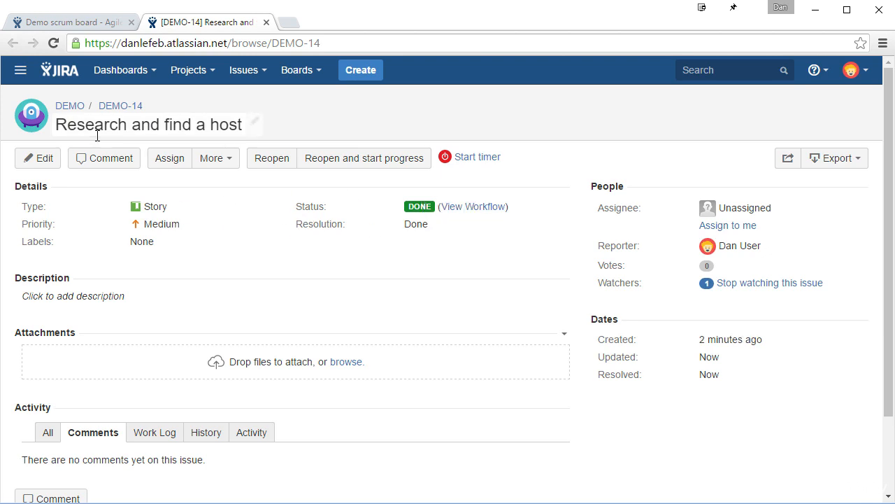
{"action": "middle_click", "coordinate": [196, 25]}
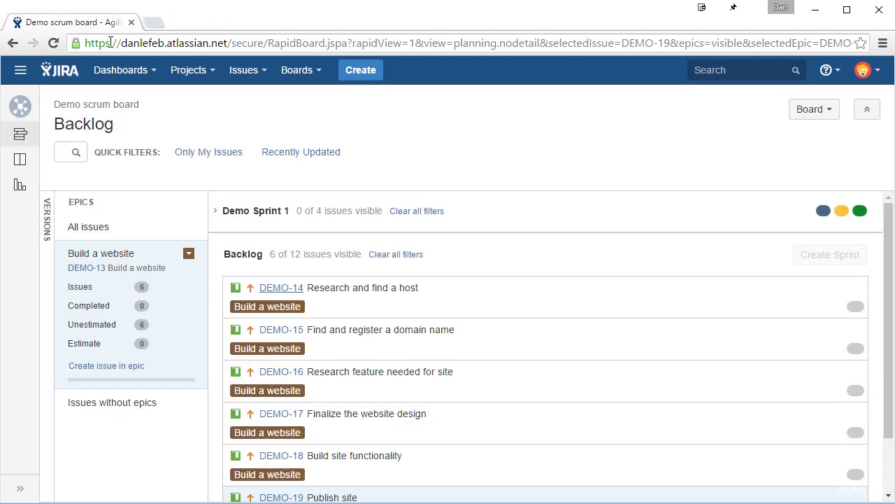
{"action": "left_click", "coordinate": [53, 43]}
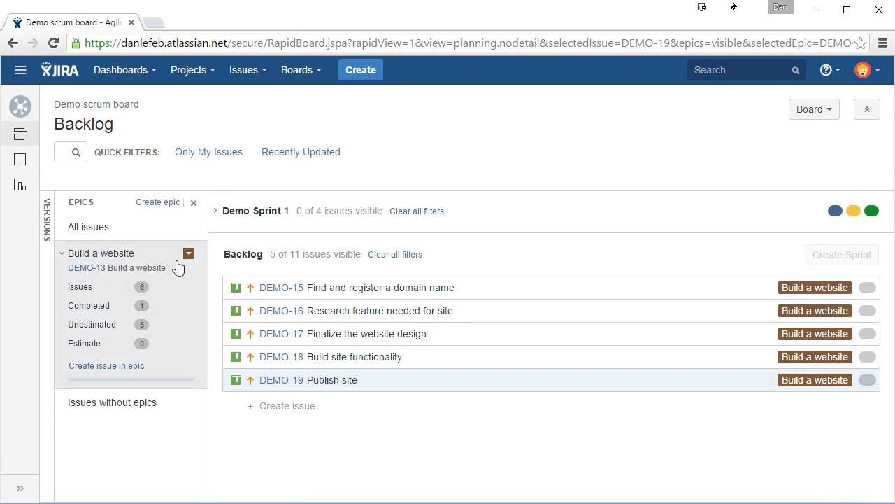
Open the "Build a website" epic DEMO-13 in a separate tab and examine its details and the statuses of its issues.
{"action": "left_click", "coordinate": [65, 256]}
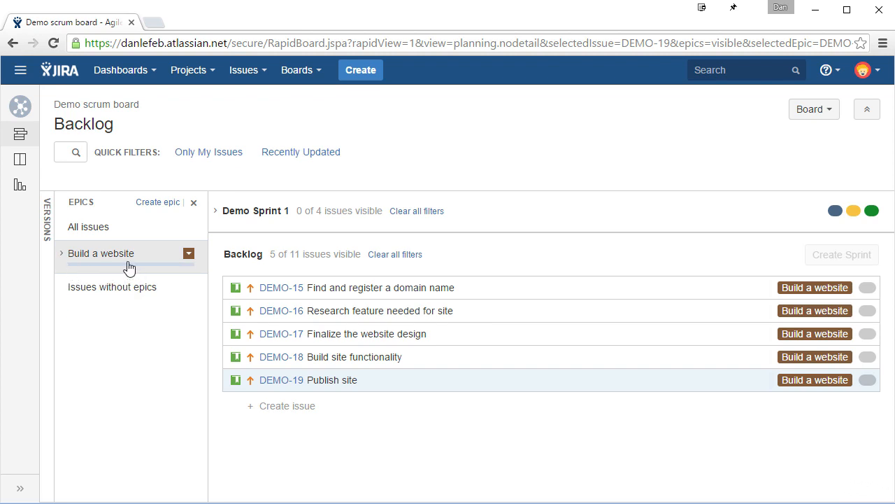
{"action": "left_click", "coordinate": [129, 266]}
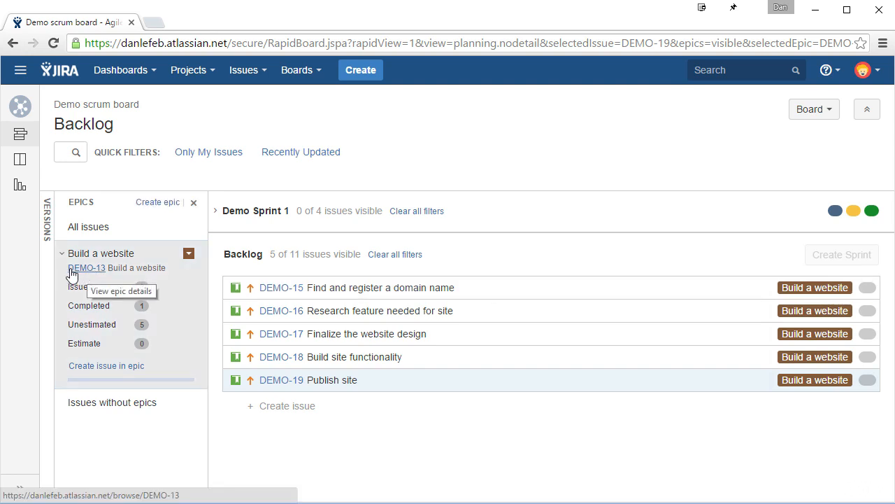
{"action": "middle_click", "coordinate": [100, 273]}
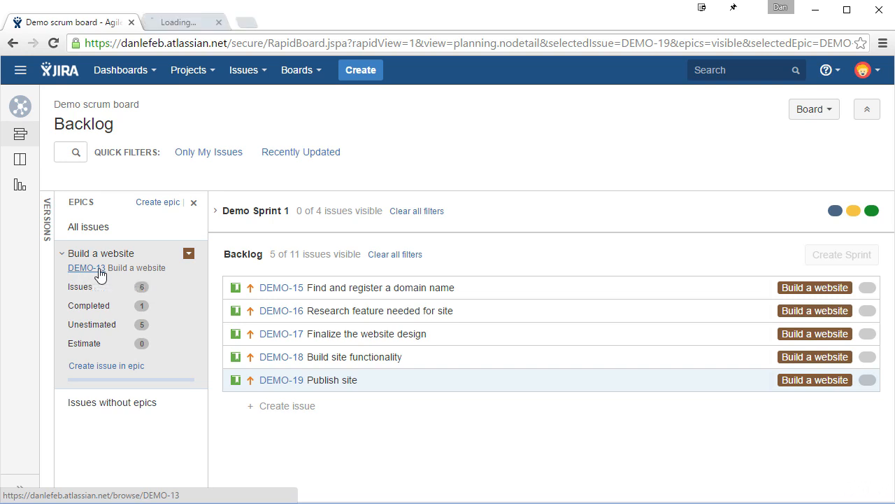
{"action": "left_click", "coordinate": [214, 22]}
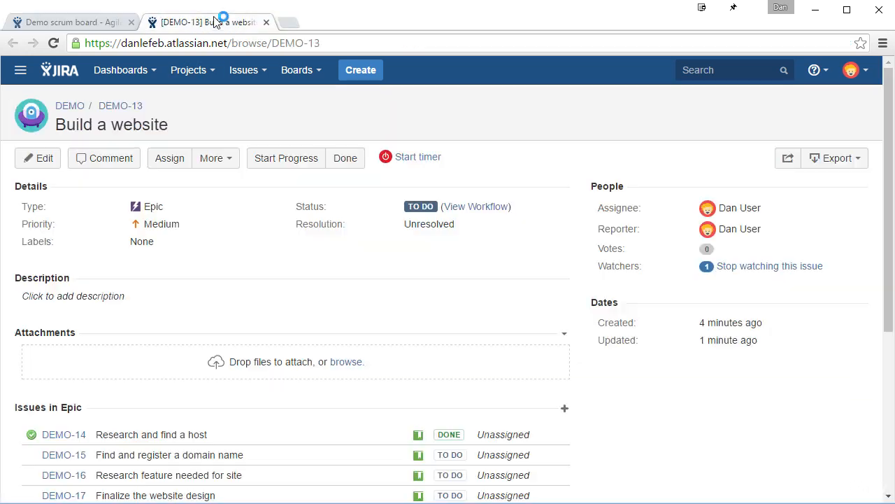
{"action": "scroll", "coordinate": [490, 277], "scroll_direction": "down", "scroll_amount": 2}
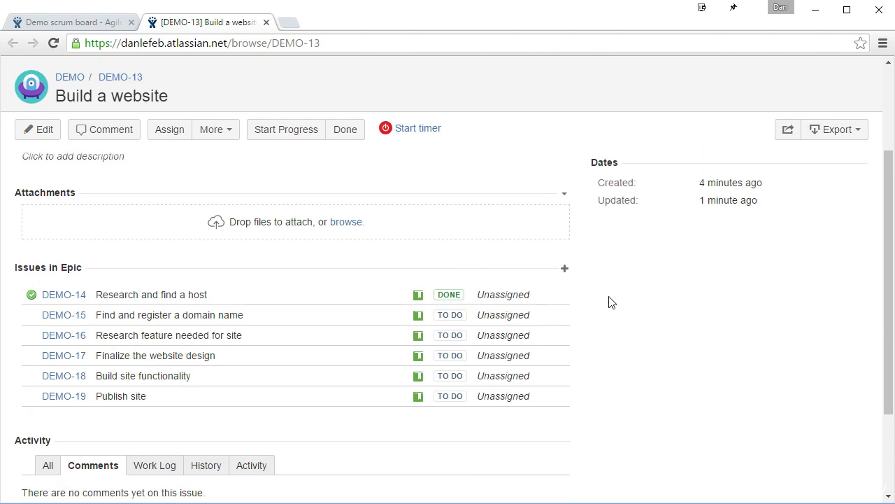
{"action": "scroll", "coordinate": [679, 361], "scroll_direction": "up", "scroll_amount": 2}
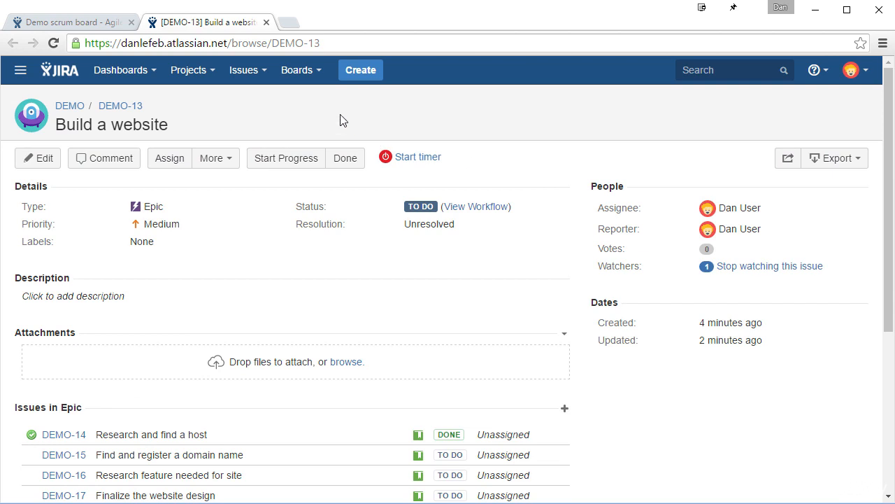
{"action": "scroll", "coordinate": [549, 279], "scroll_direction": "down", "scroll_amount": 3}
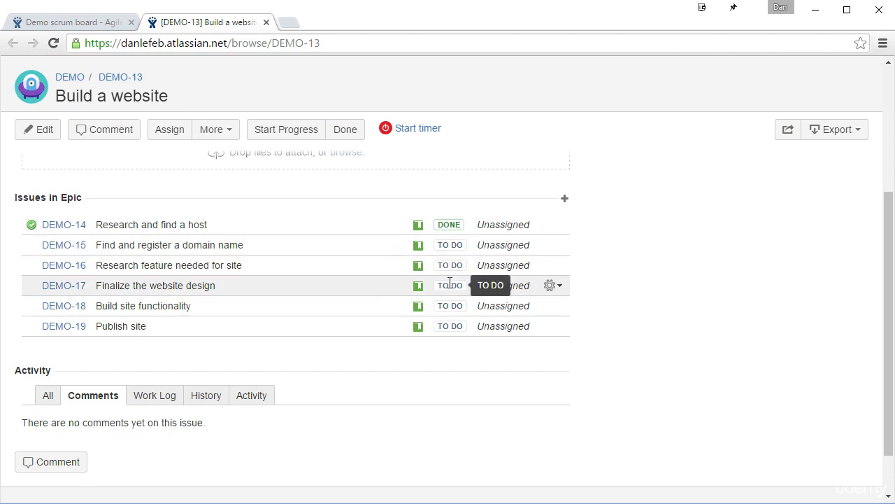
{"action": "scroll", "coordinate": [580, 352], "scroll_direction": "down", "scroll_amount": 2}
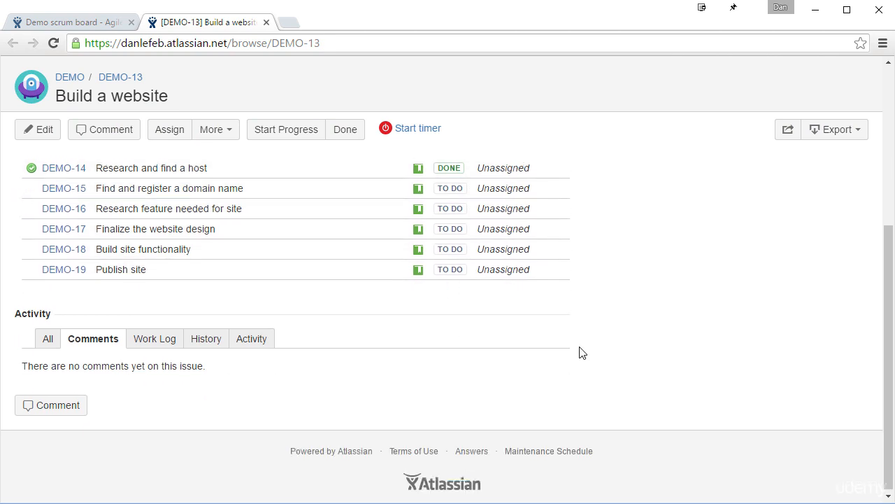
{"action": "scroll", "coordinate": [580, 351], "scroll_direction": "up", "scroll_amount": 5}
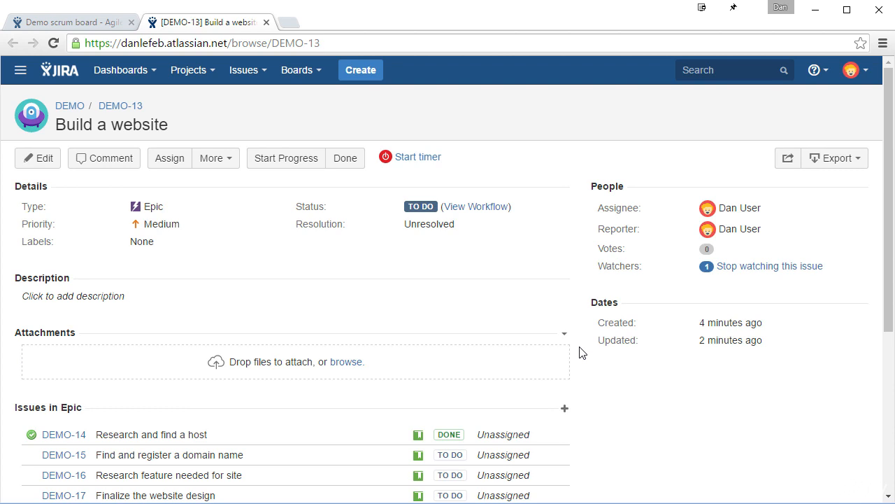
{"action": "scroll", "coordinate": [580, 352], "scroll_direction": "down", "scroll_amount": 2}
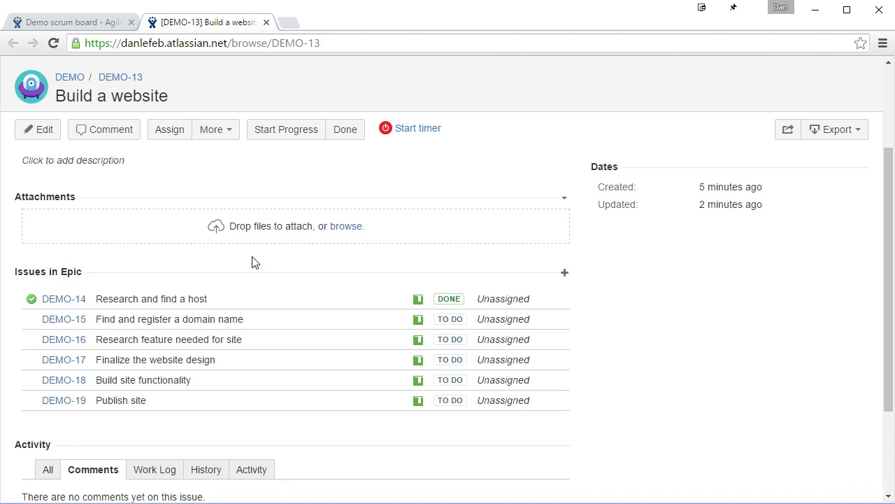
{"action": "scroll", "coordinate": [256, 261], "scroll_direction": "up", "scroll_amount": 2}
{"action": "scroll", "coordinate": [255, 262], "scroll_direction": "down", "scroll_amount": 5}
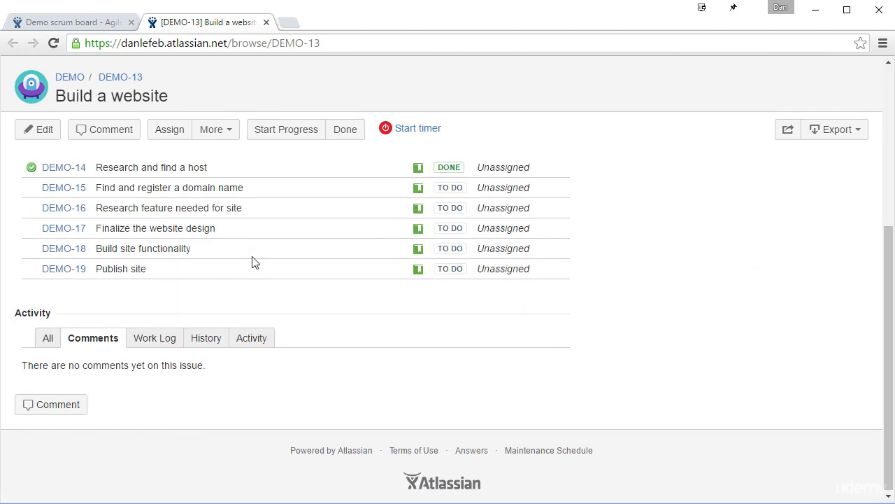
{"action": "scroll", "coordinate": [277, 259], "scroll_direction": "up", "scroll_amount": 5}
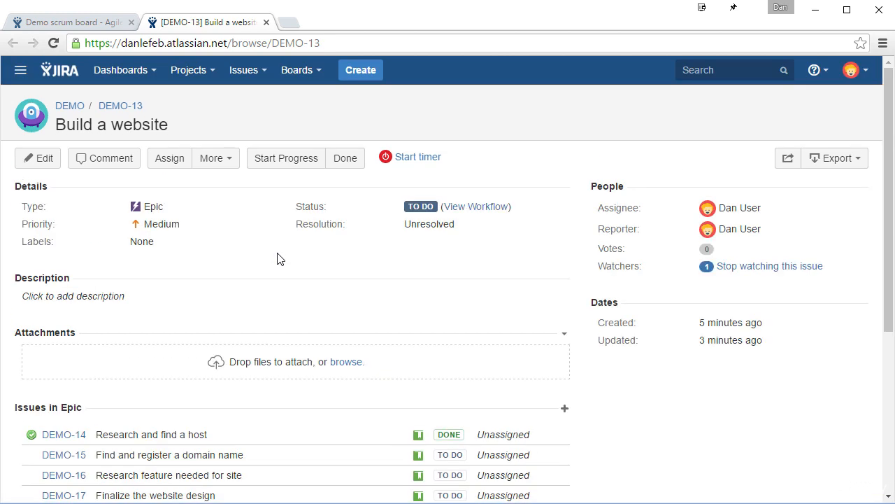
Close the epic's issue page and hide the epics list in the backlog.
{"action": "middle_click", "coordinate": [219, 23]}
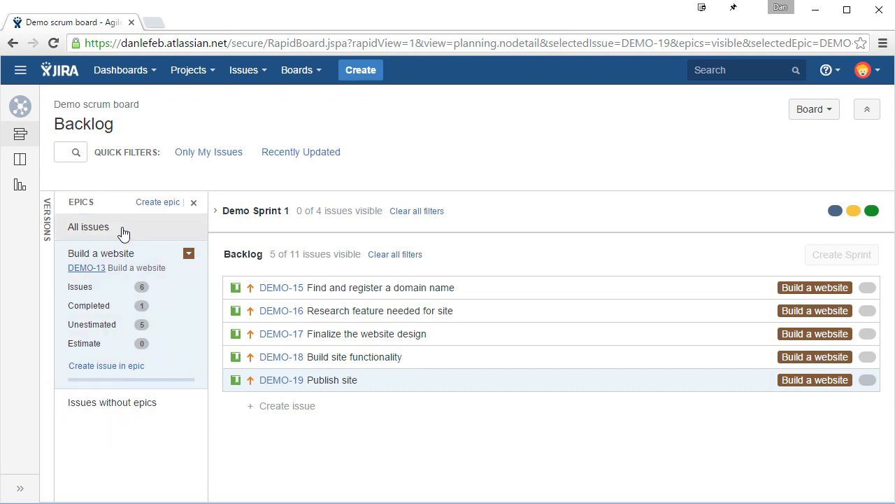
{"action": "left_click", "coordinate": [194, 202]}
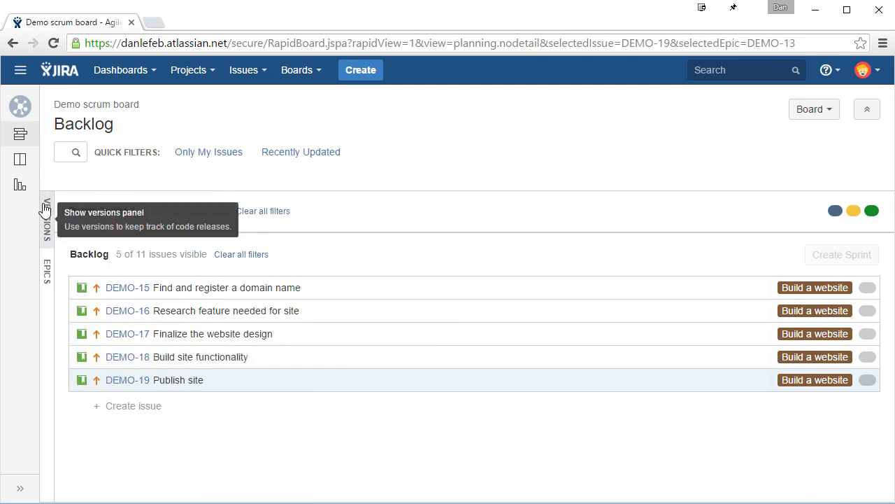